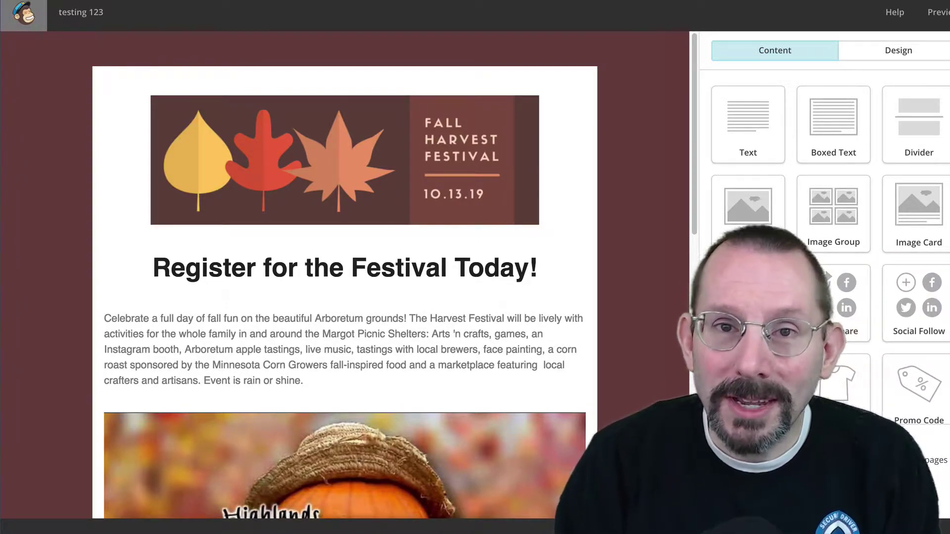
Add a Video block below the captioned festival image
scroll(627, 192, down, 1)
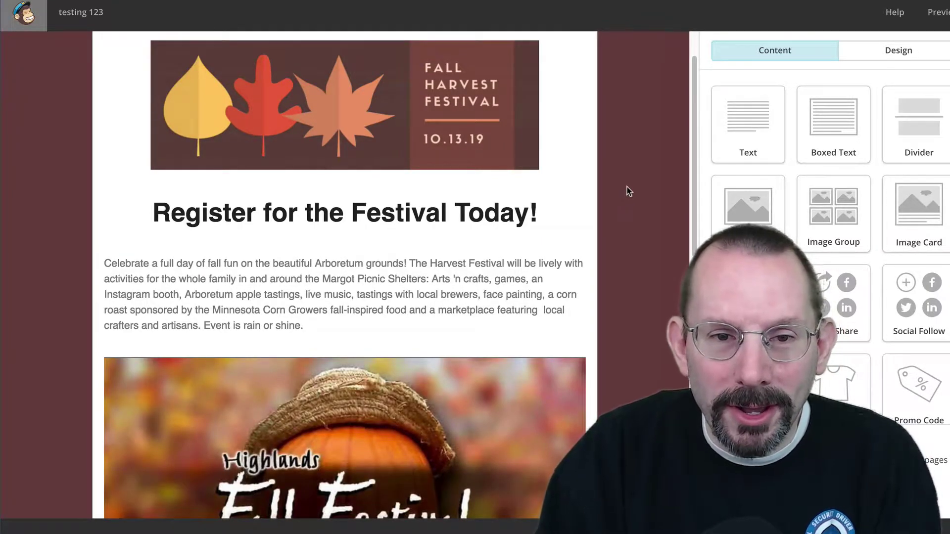
scroll(628, 185, down, 1)
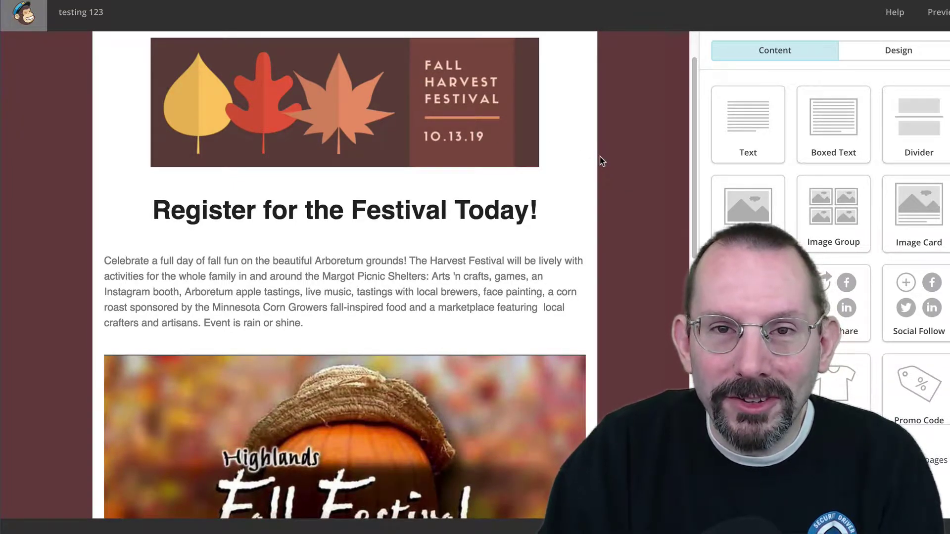
scroll(628, 159, down, 1)
scroll(627, 159, down, 1)
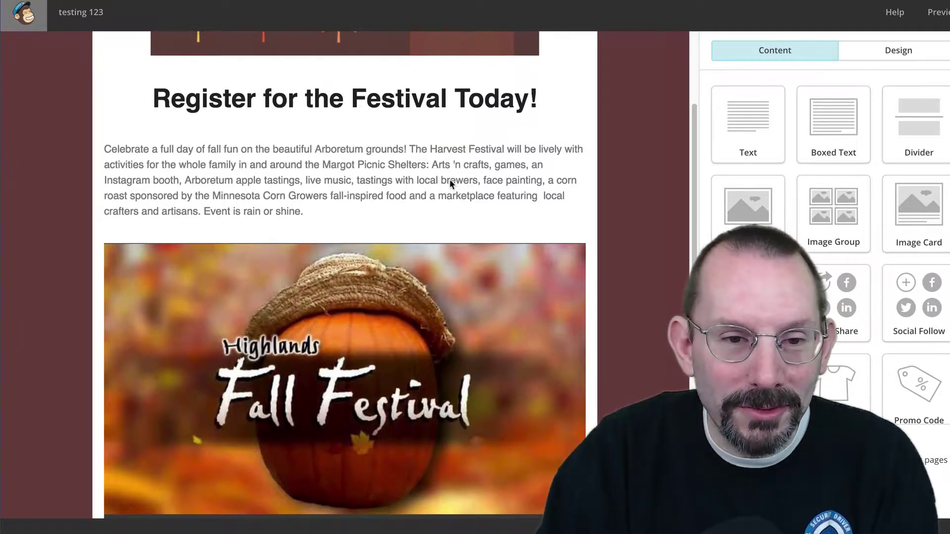
scroll(449, 179, down, 1)
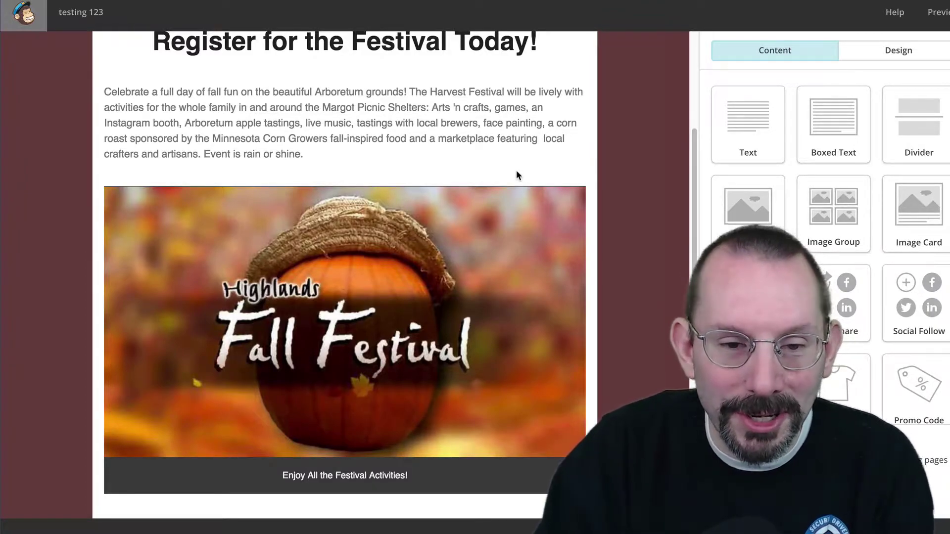
scroll(516, 171, up, 1)
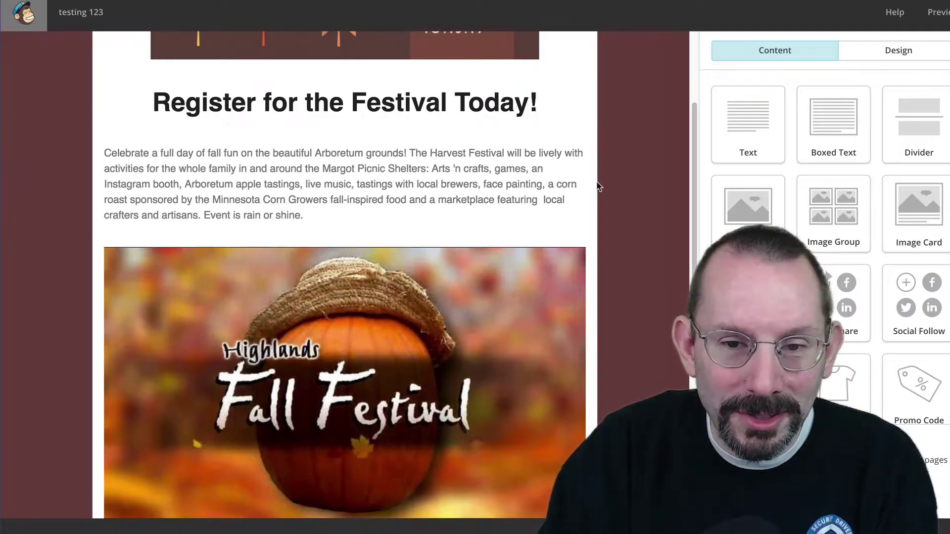
scroll(598, 187, down, 1)
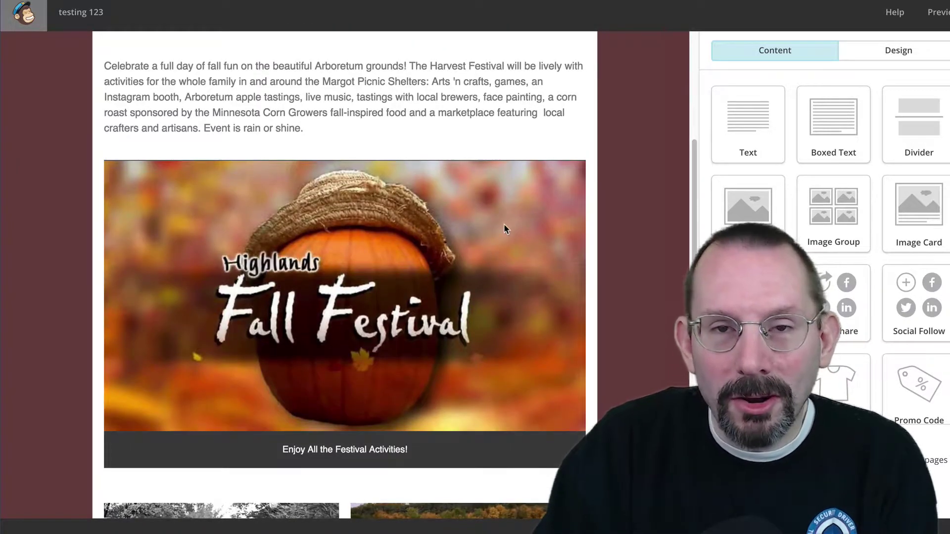
scroll(478, 253, down, 1)
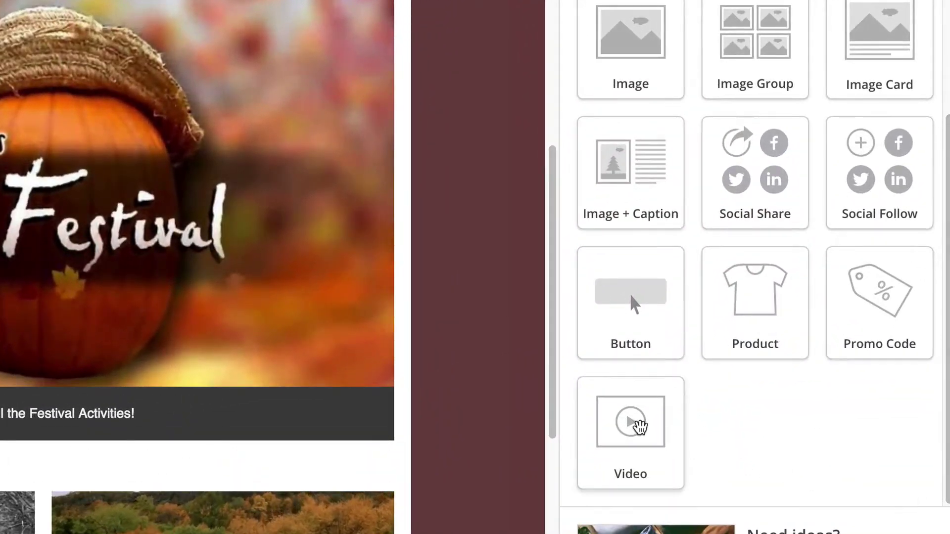
drag(640, 426, 247, 465)
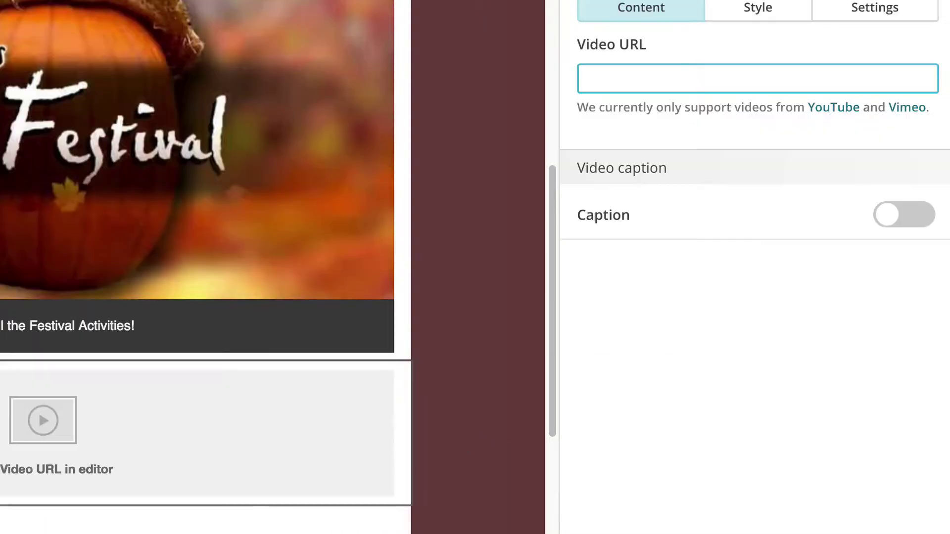
Paste the Vimeo link vimeo.com/29671701 as the video and switch its caption on
right_click(612, 76)
click(676, 173)
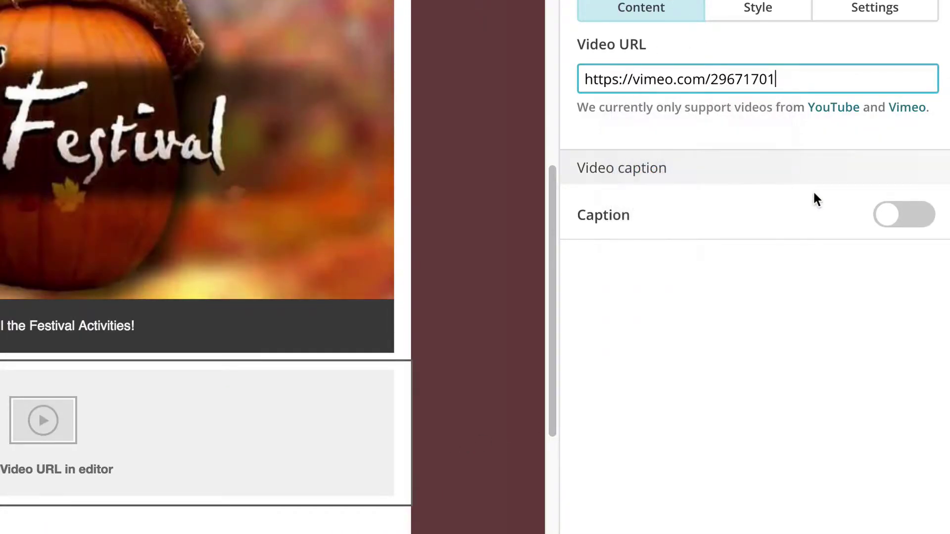
scroll(516, 249, down, 5)
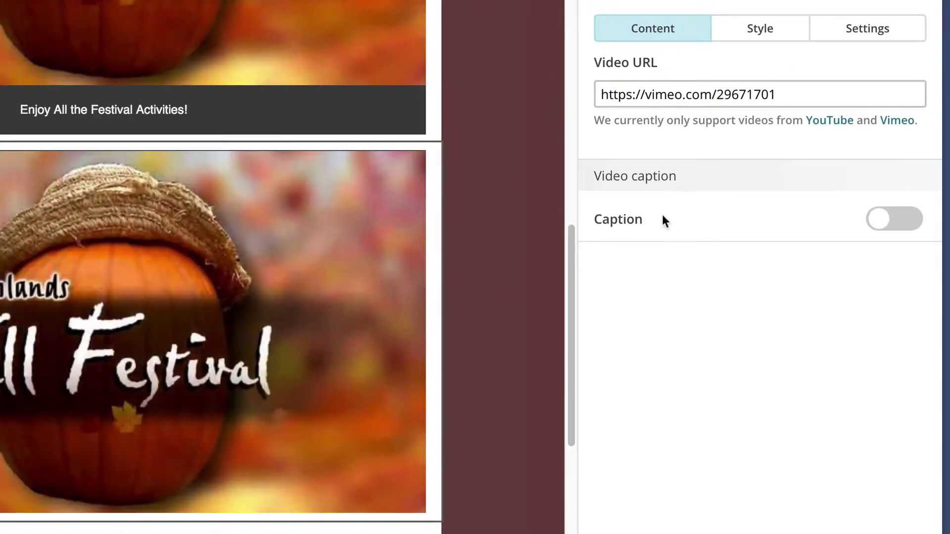
click(912, 226)
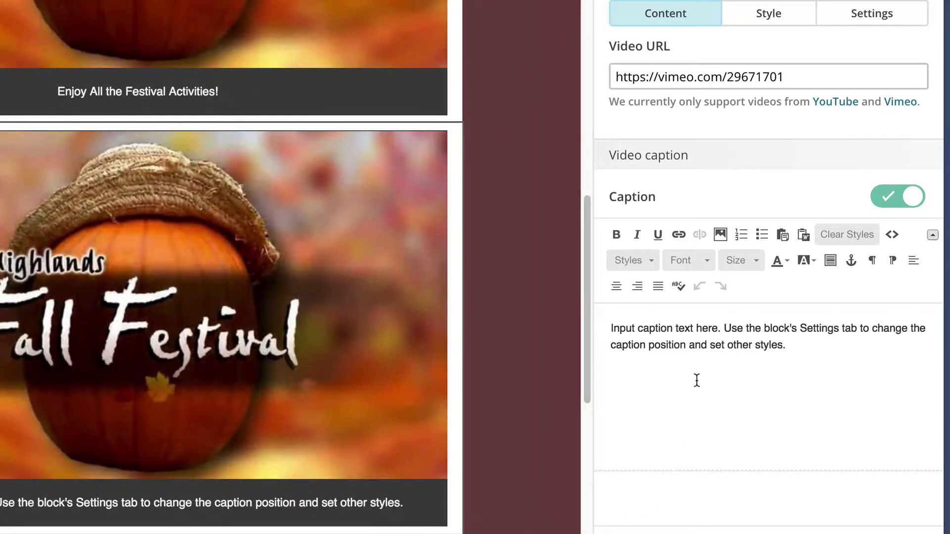
Check the placeholder caption and its bottom position, then bring up the video block's Style options
click(781, 345)
drag(782, 344, 609, 329)
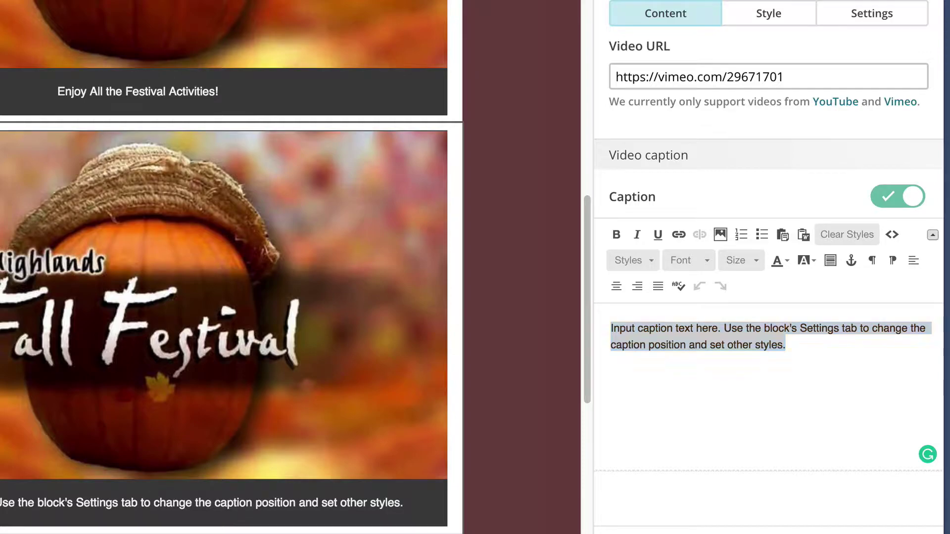
click(841, 148)
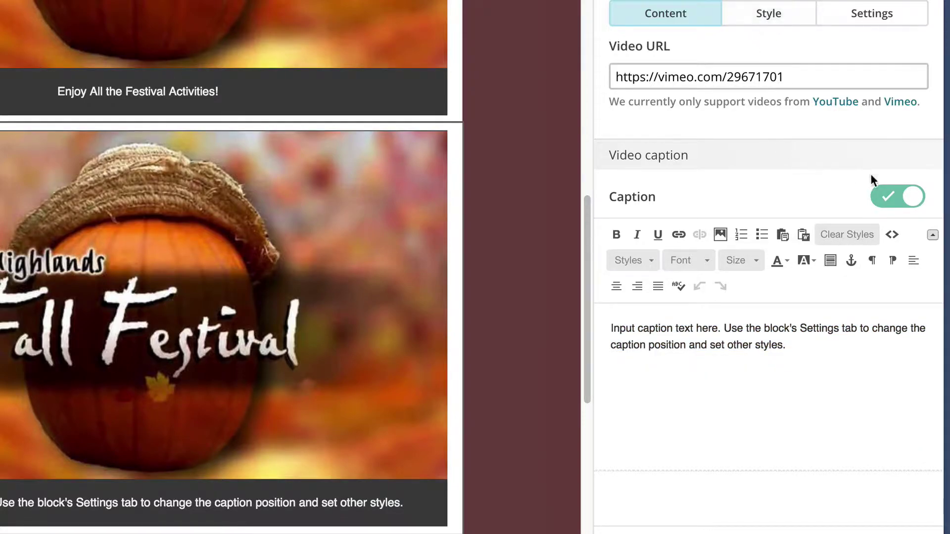
click(880, 13)
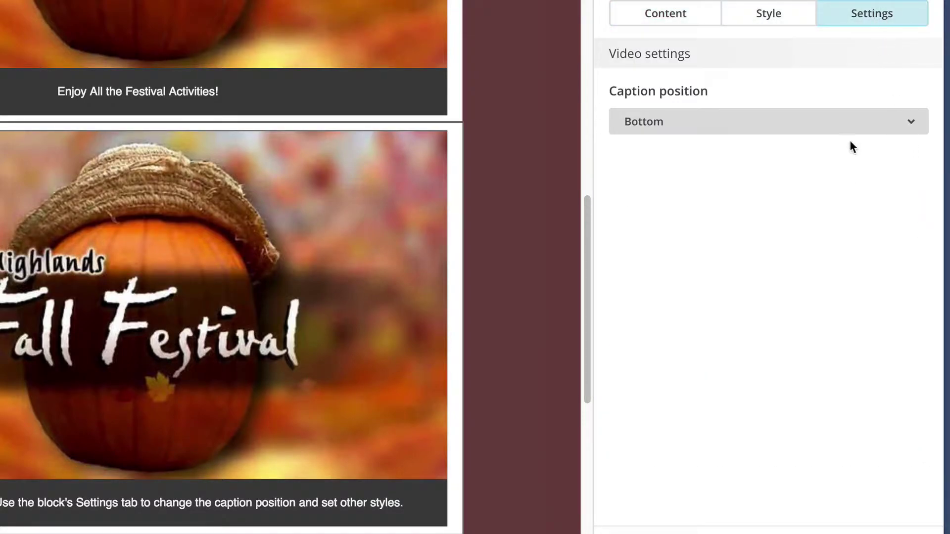
click(887, 129)
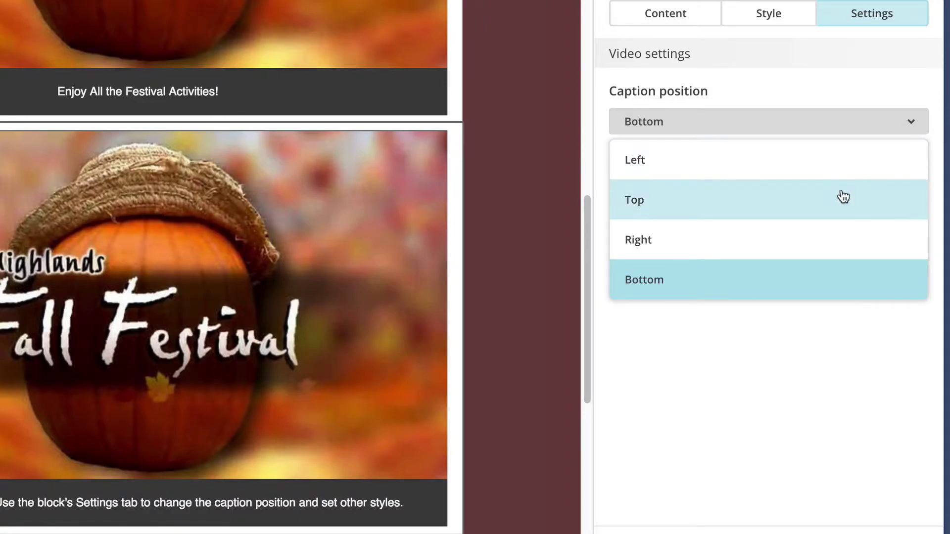
click(769, 19)
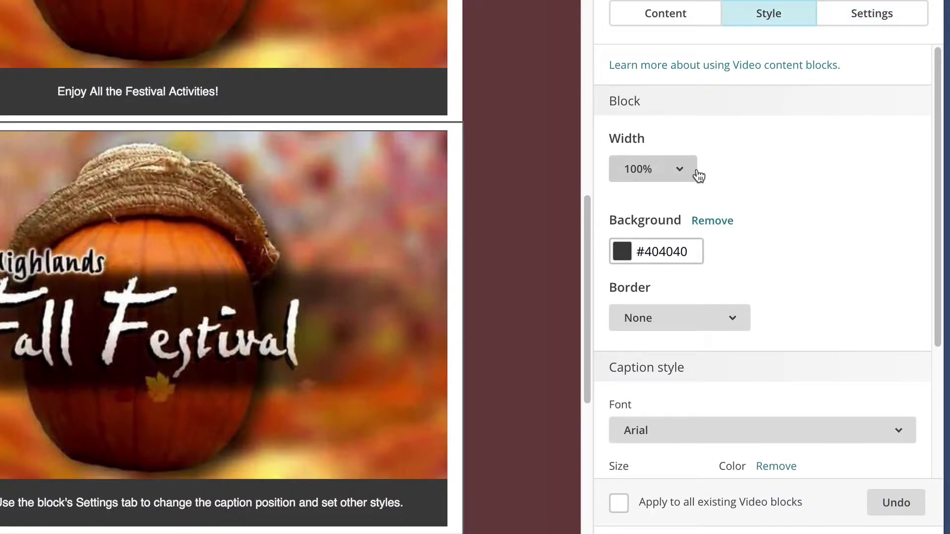
Set the video block width to 90% and its background colour to #222222
click(664, 168)
click(651, 243)
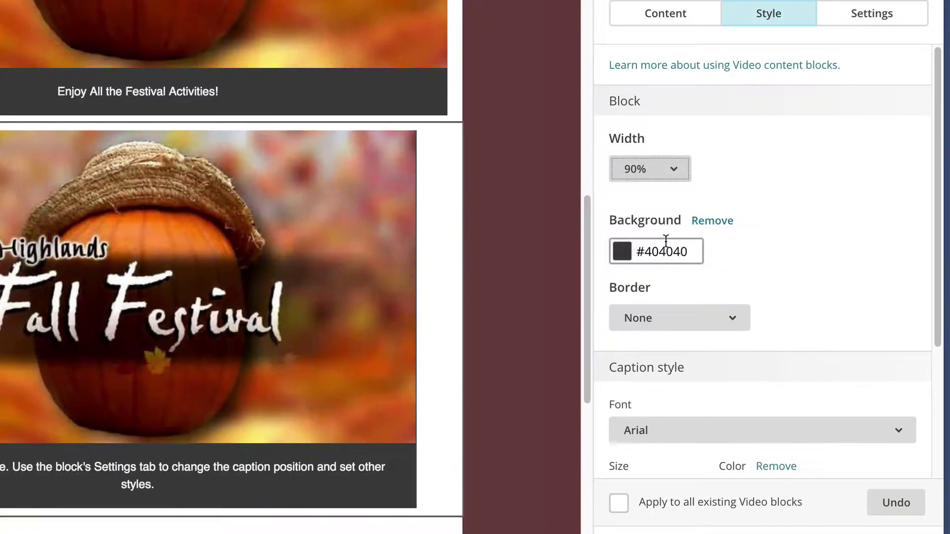
scroll(812, 240, down, 2)
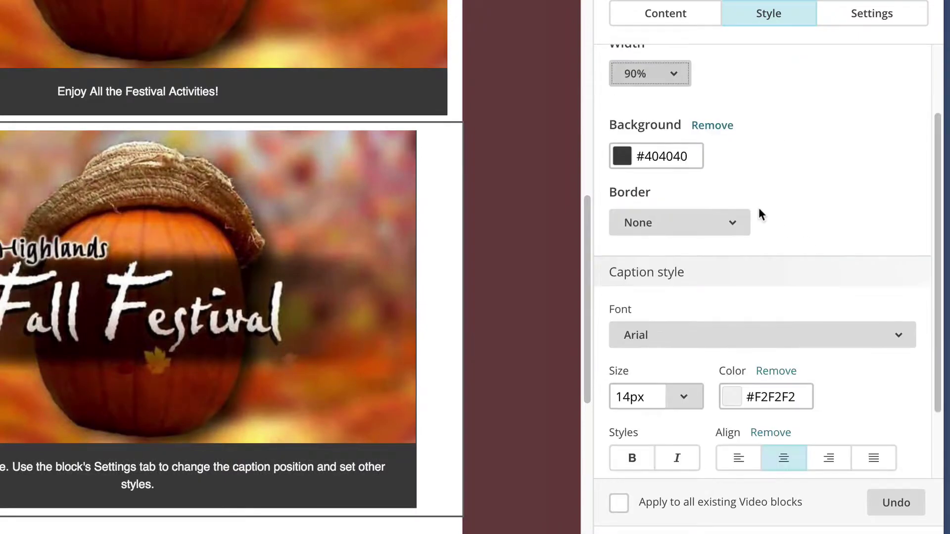
click(624, 157)
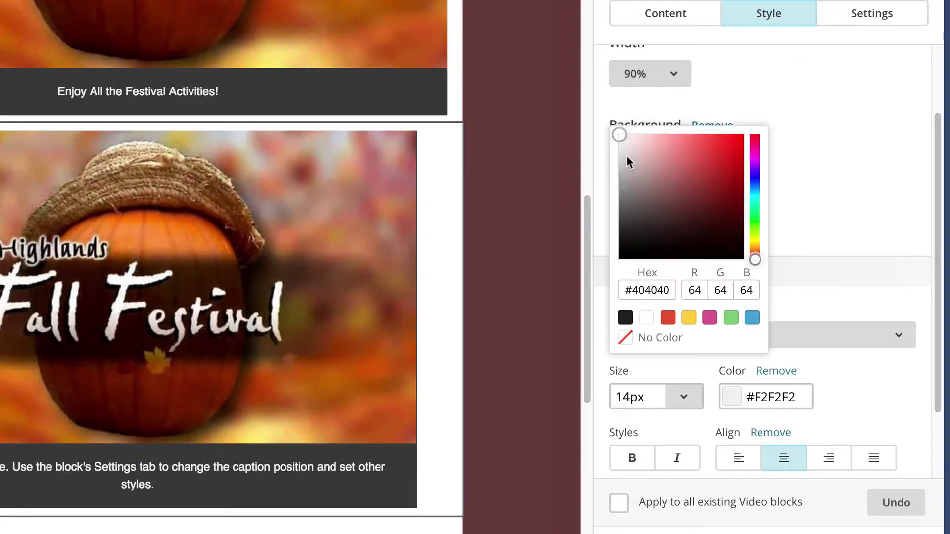
click(710, 319)
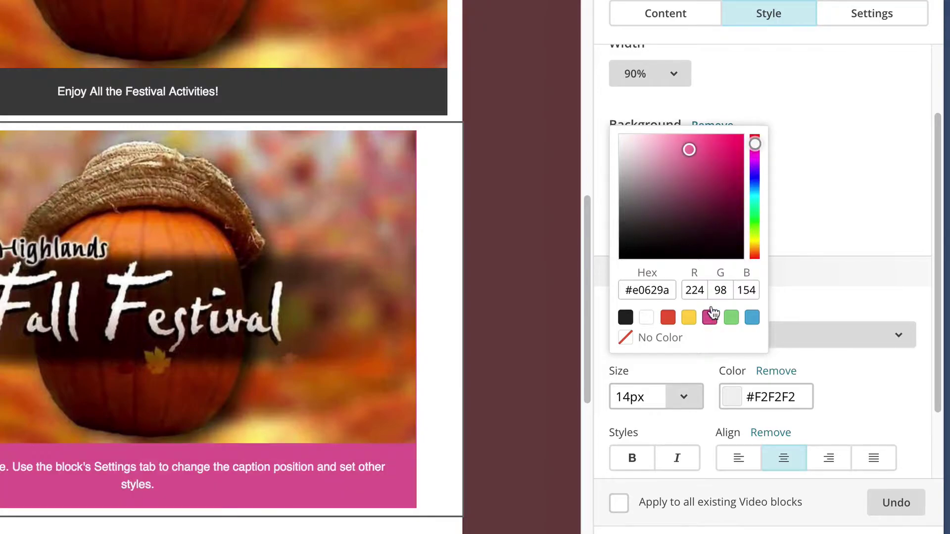
click(625, 318)
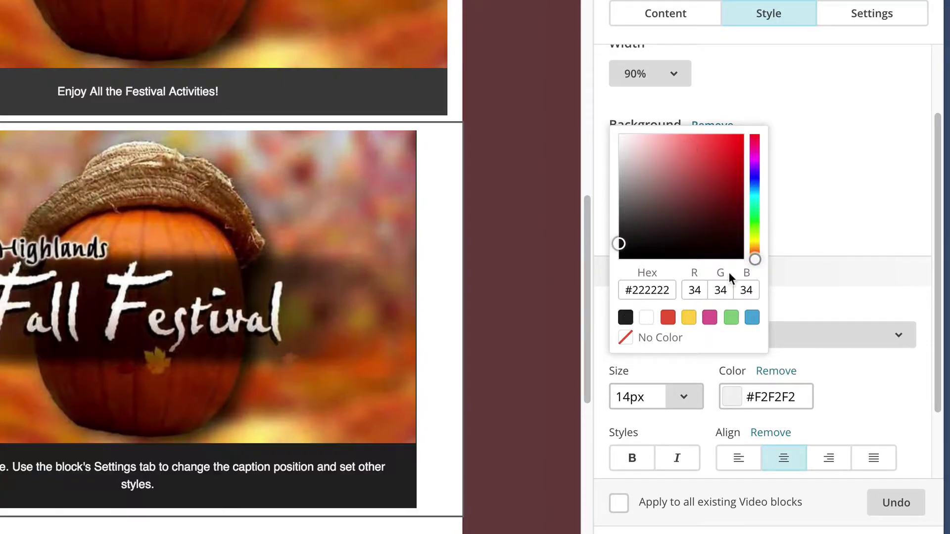
click(886, 167)
Give the video block a solid 1px #eb0707 red border and close its style settings
scroll(821, 163, down, 1)
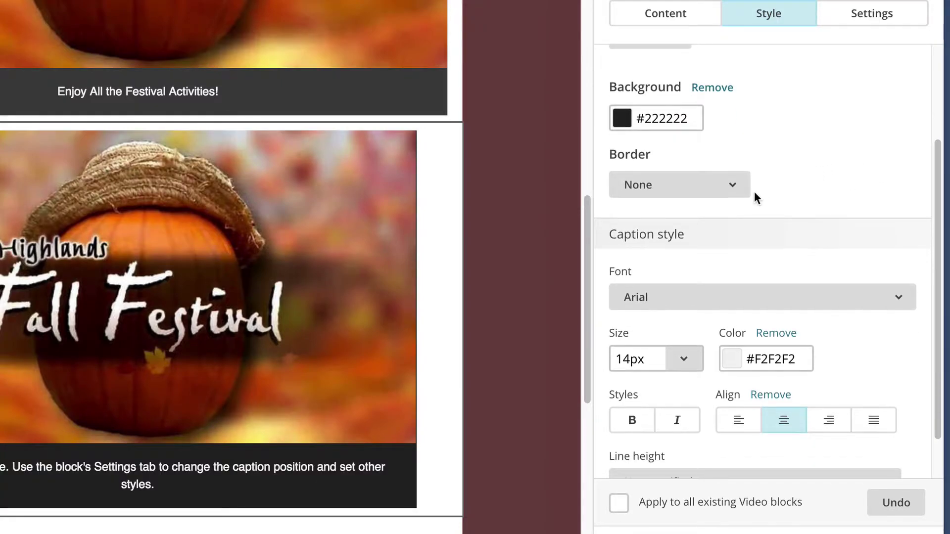
click(735, 190)
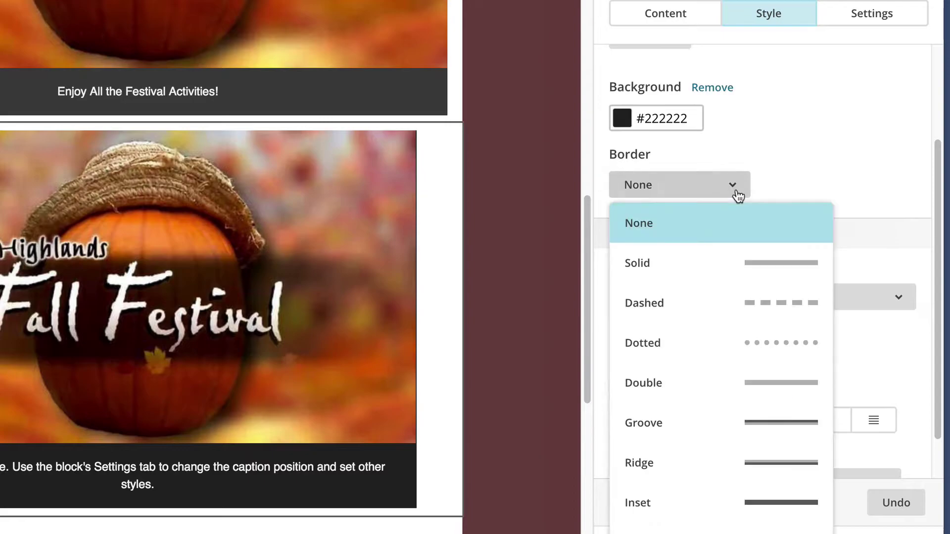
click(691, 261)
scroll(825, 185, down, 2)
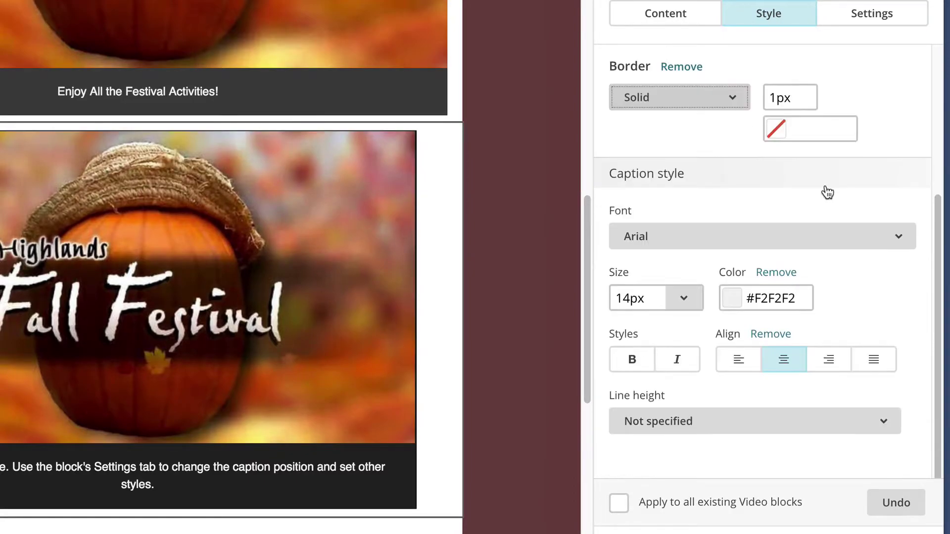
click(783, 136)
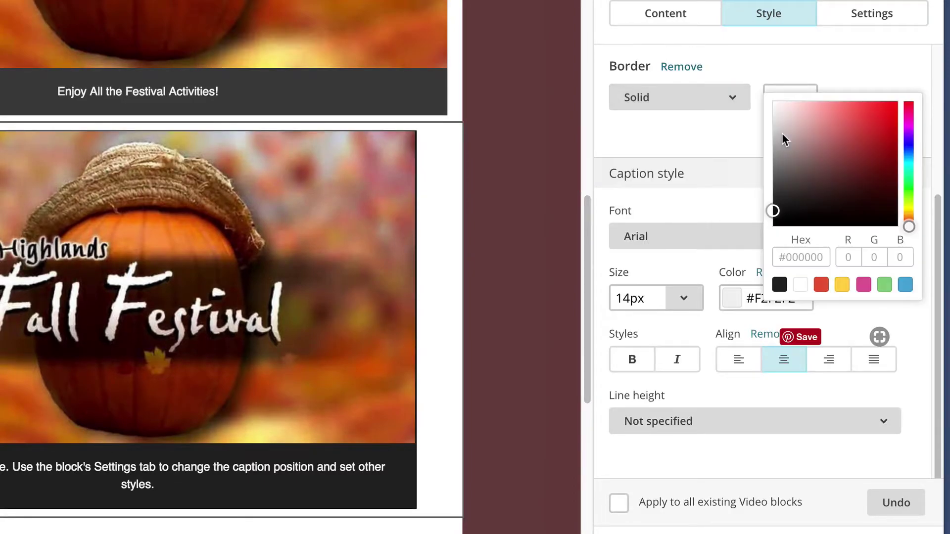
click(894, 112)
click(874, 72)
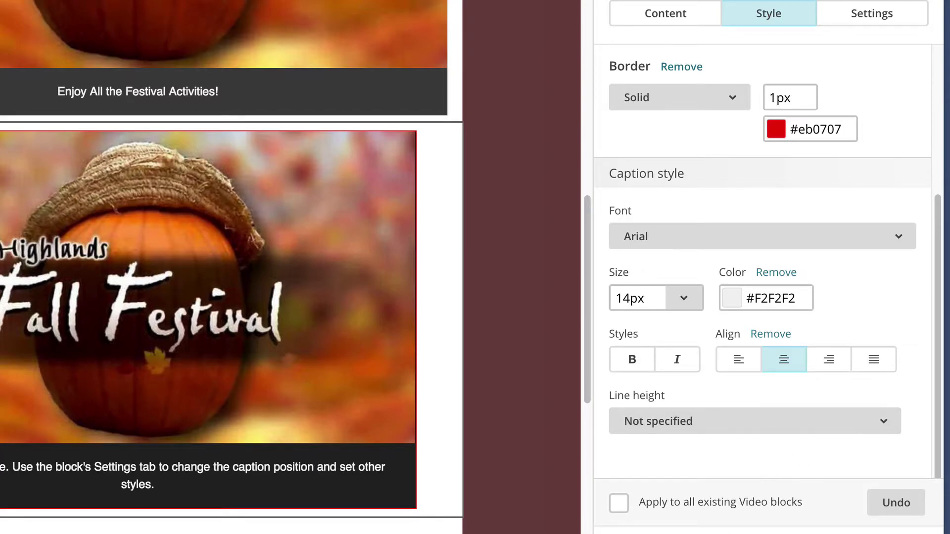
key(Escape)
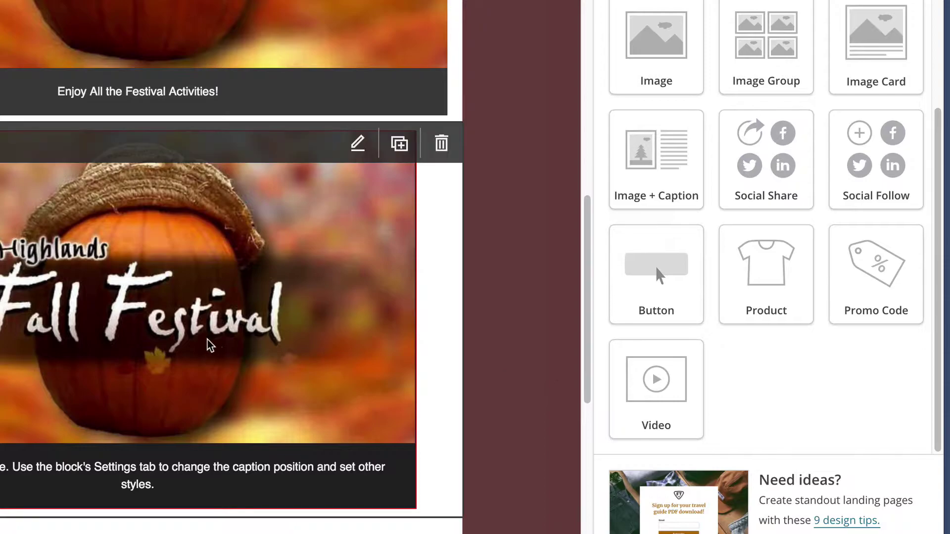
Delete the extra Fall Festival video block and confirm the deletion
scroll(435, 311, up, 1)
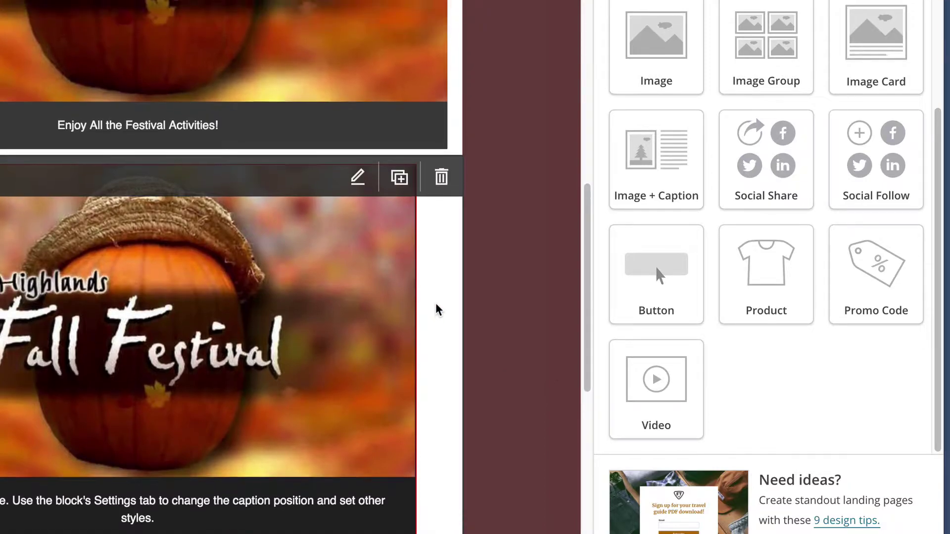
click(441, 176)
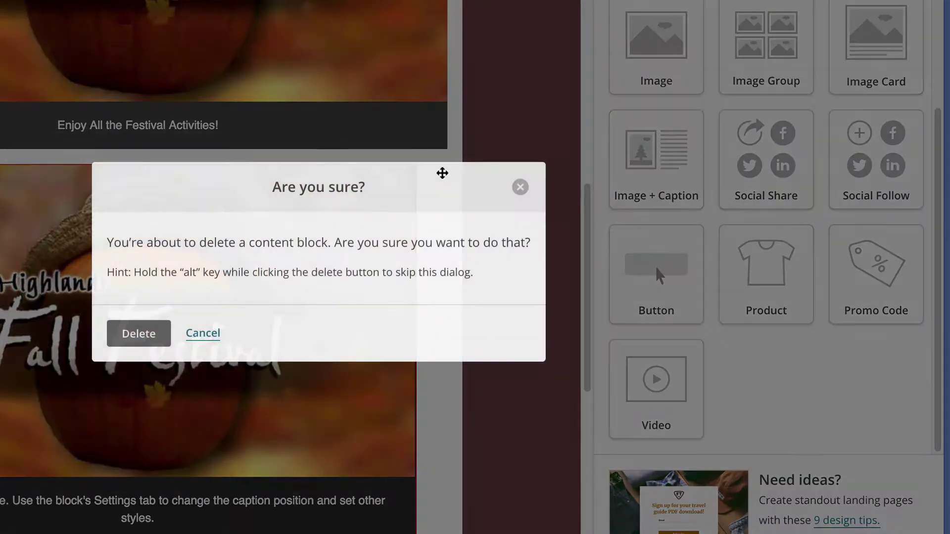
click(137, 334)
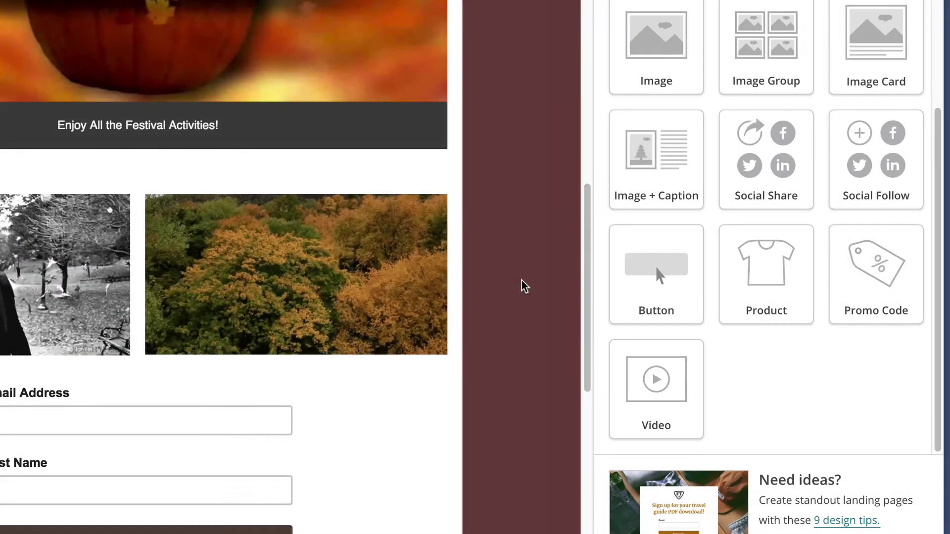
scroll(521, 284, up, 8)
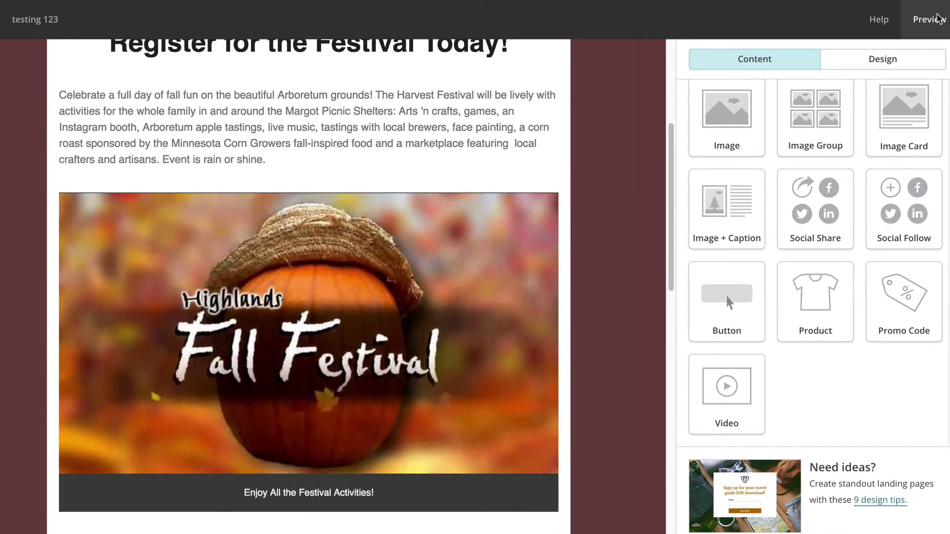
click(930, 18)
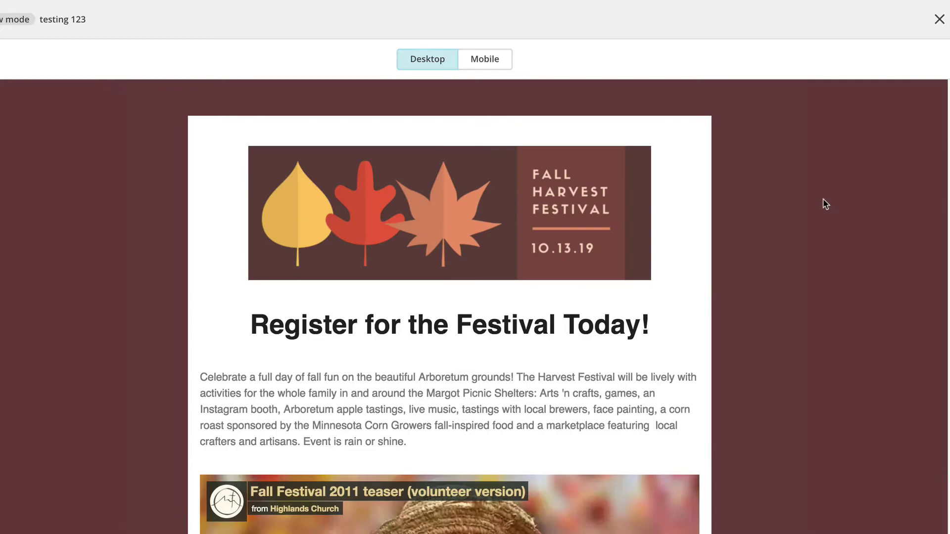
scroll(768, 221, down, 6)
mouse_move(397, 277)
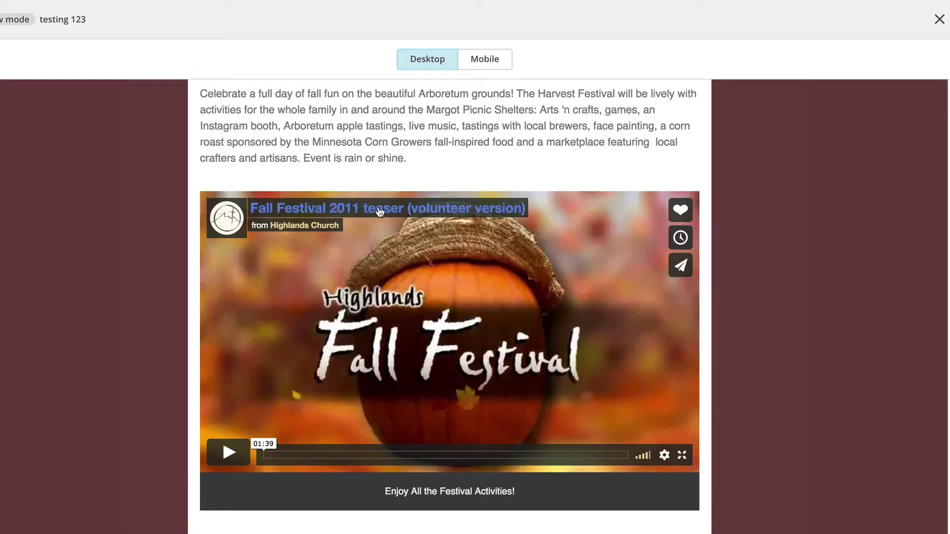
scroll(528, 305, down, 1)
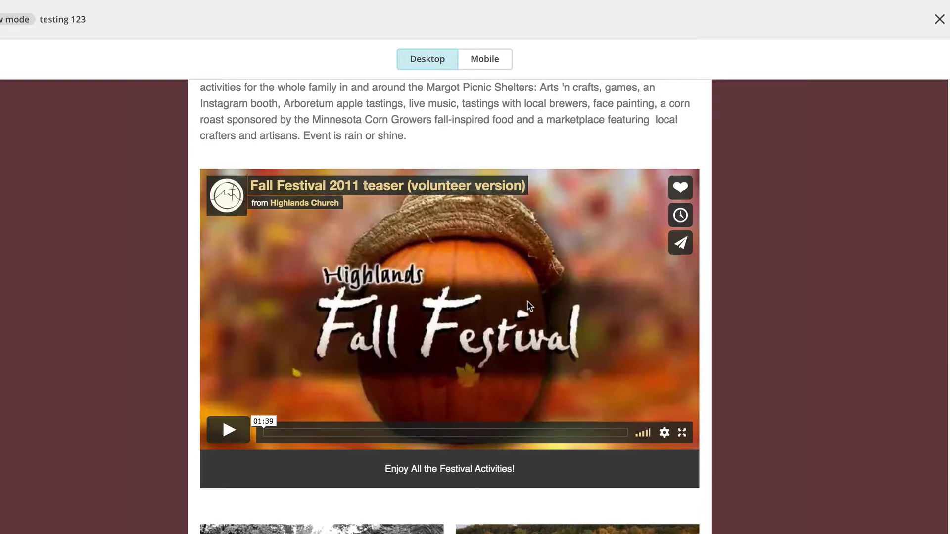
scroll(484, 335, down, 2)
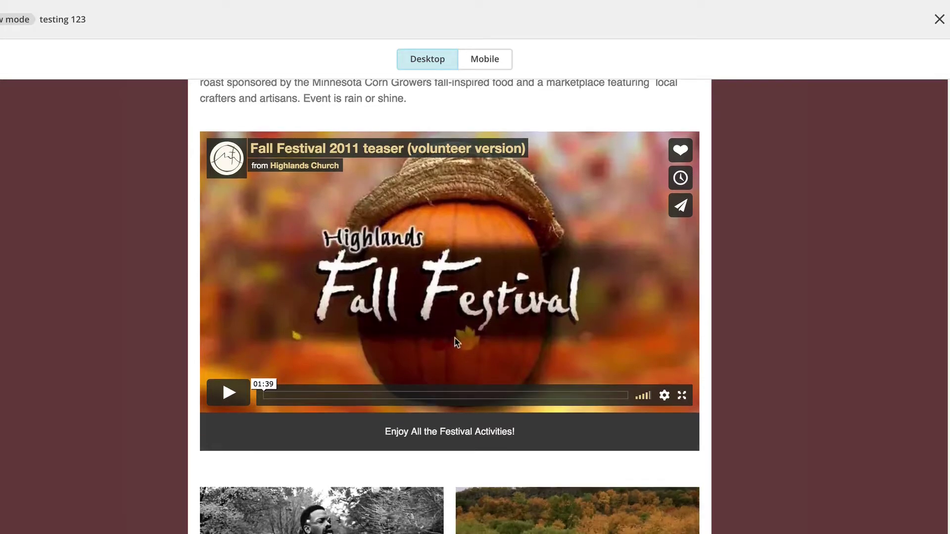
click(228, 393)
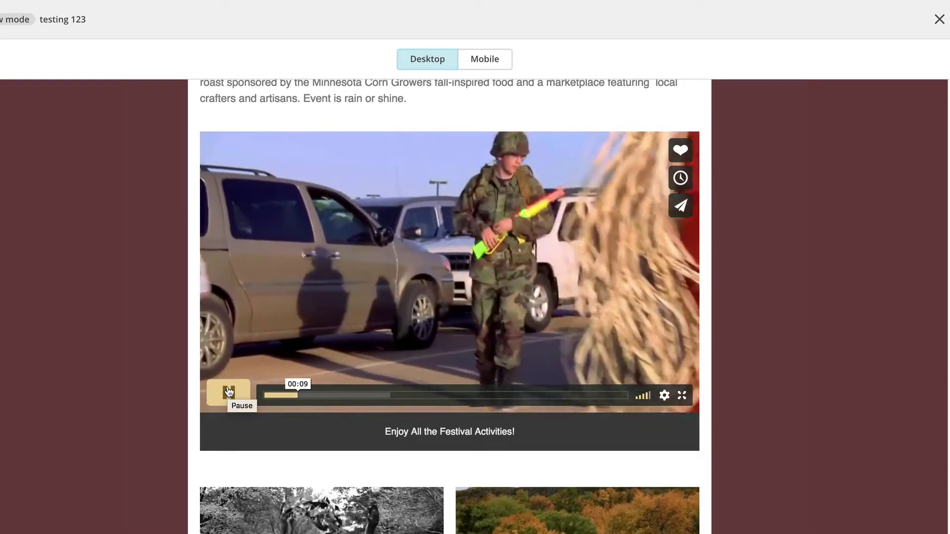
click(228, 392)
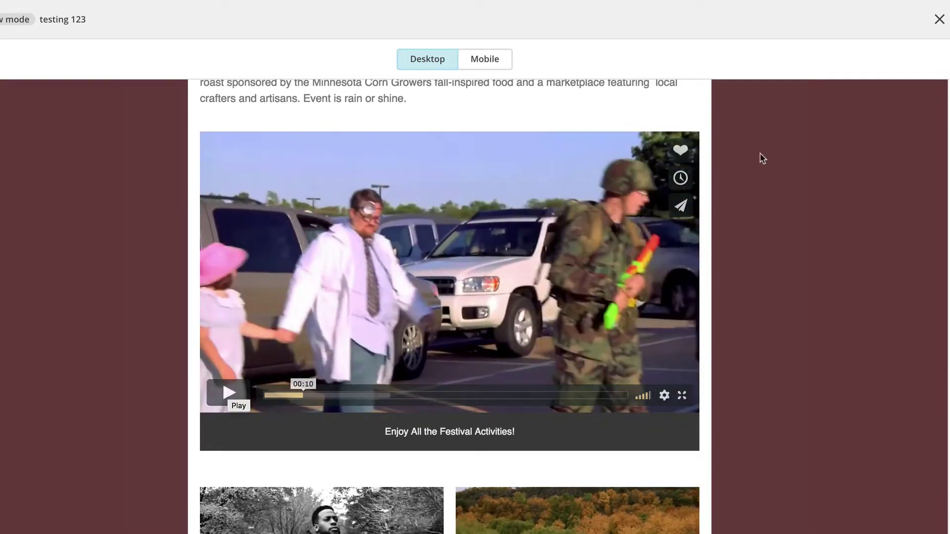
click(939, 19)
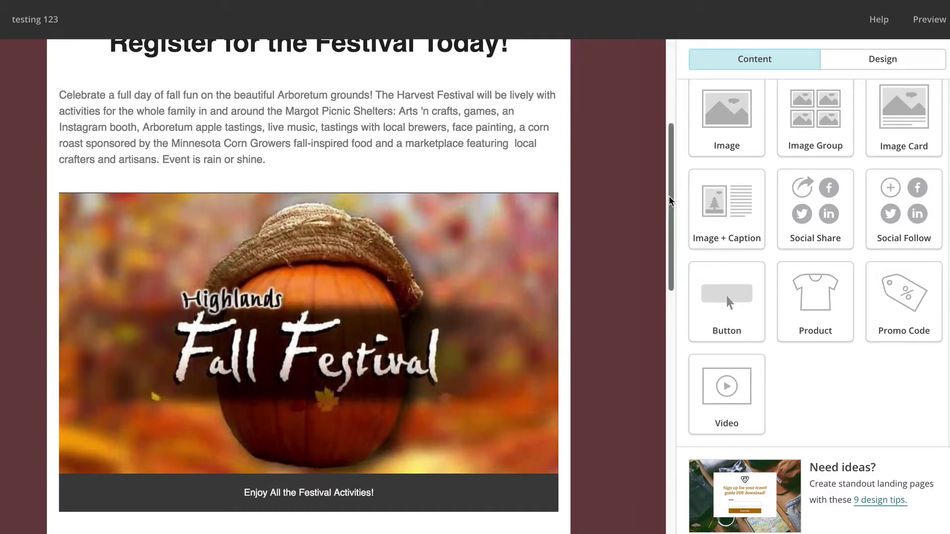
Replace the video URL with the YouTube link watch?v=FfENT73rGsM and save the block
drag(670, 200, 674, 231)
click(409, 245)
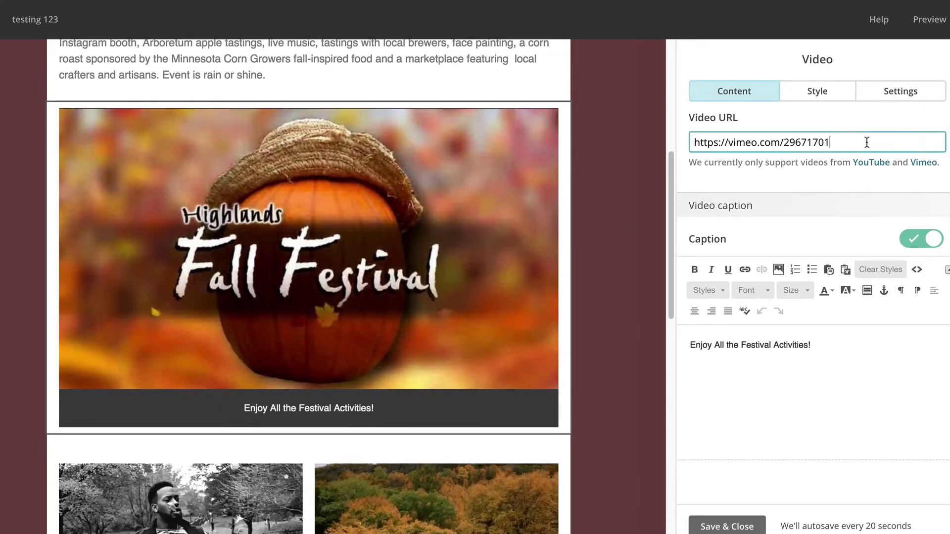
drag(866, 142, 690, 143)
right_click(708, 145)
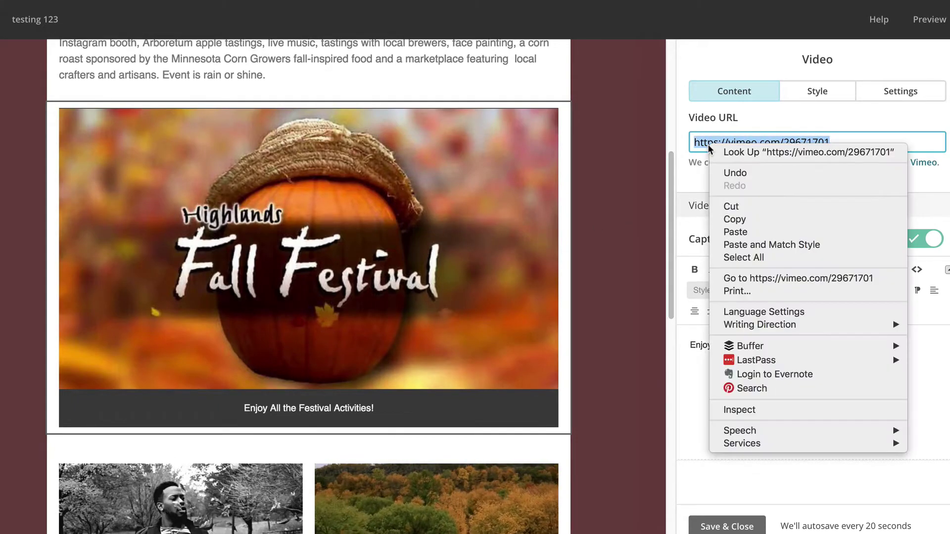
click(764, 233)
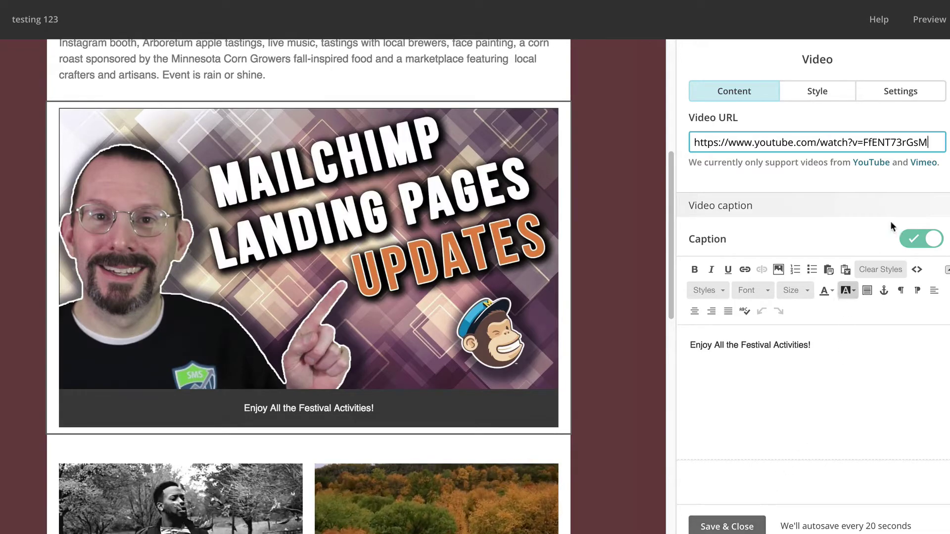
click(744, 528)
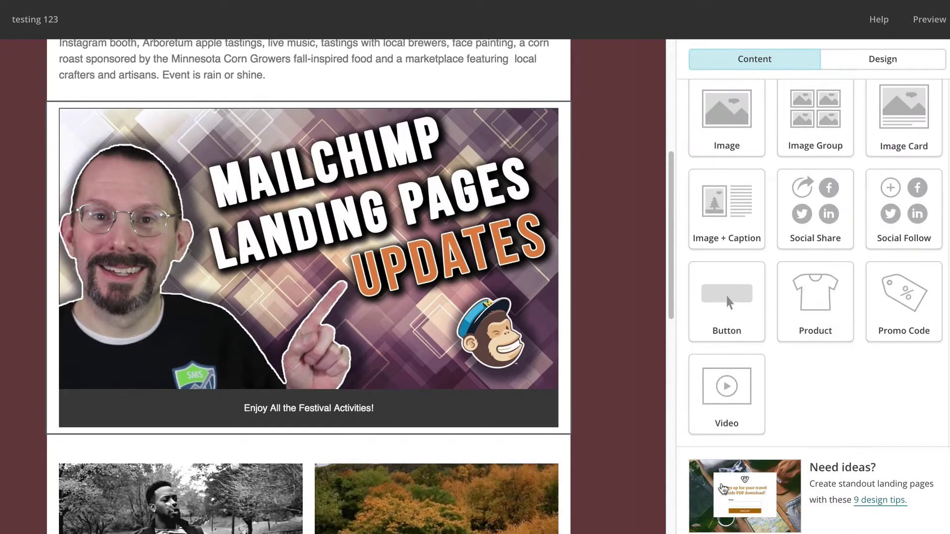
Preview the landing page and scroll down to the video
click(930, 21)
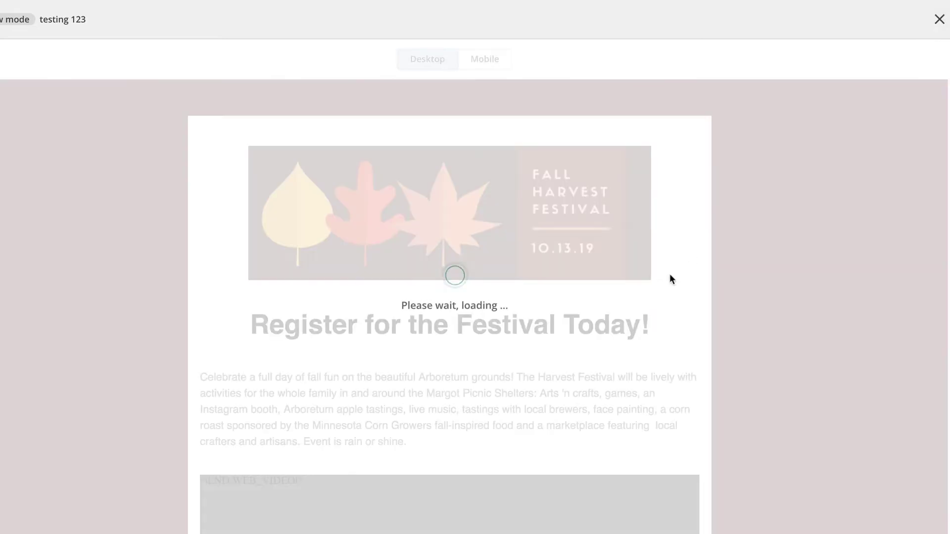
scroll(671, 278, down, 3)
scroll(670, 279, down, 2)
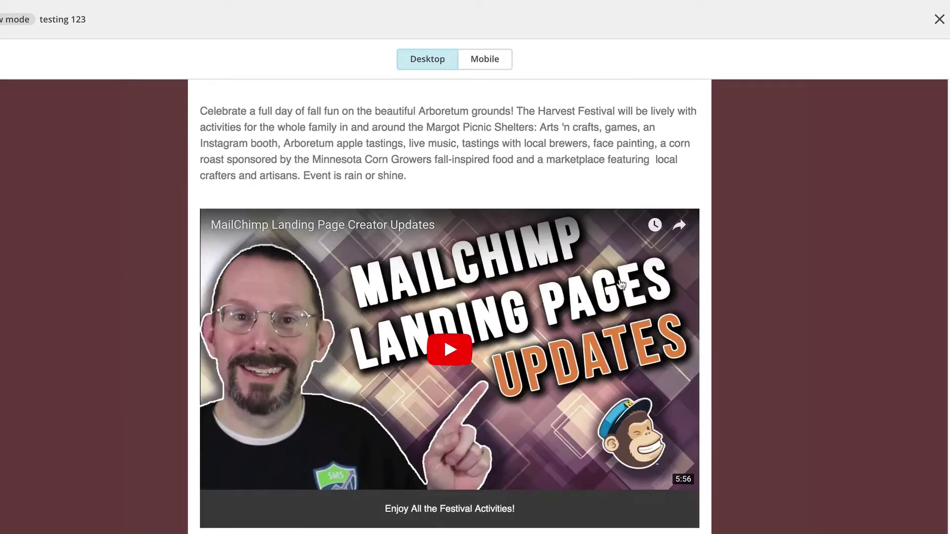
scroll(545, 292, down, 1)
Play the YouTube video muted, dismiss the suggested videos, and skip to its end at 5:55
click(438, 303)
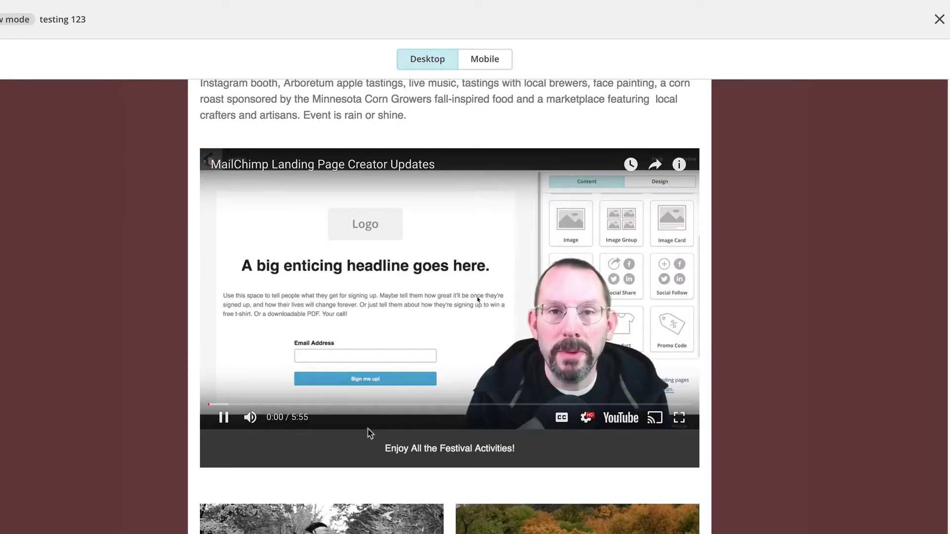
click(249, 417)
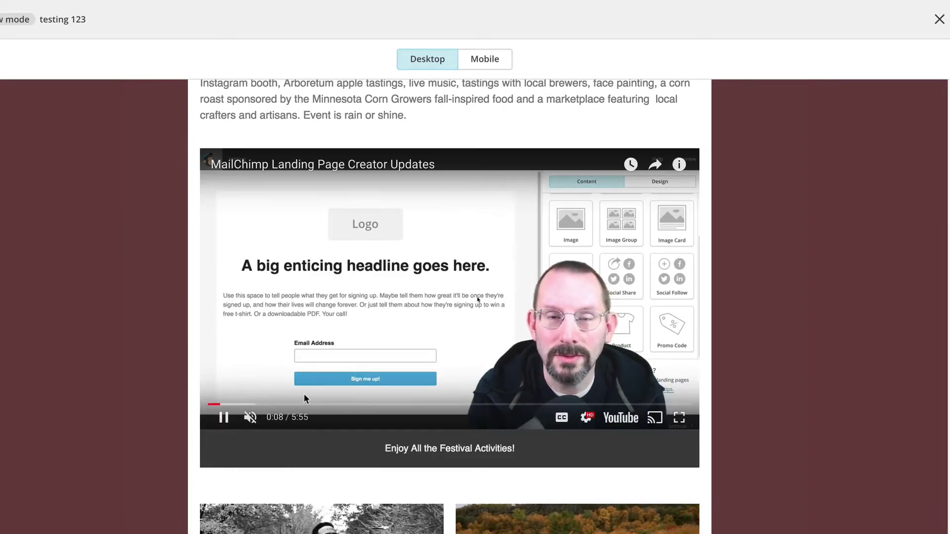
click(224, 418)
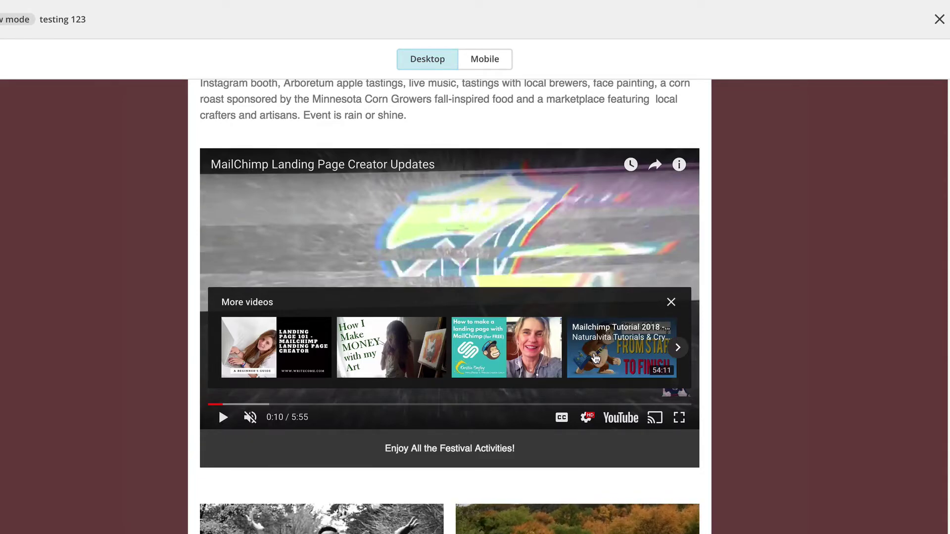
click(670, 302)
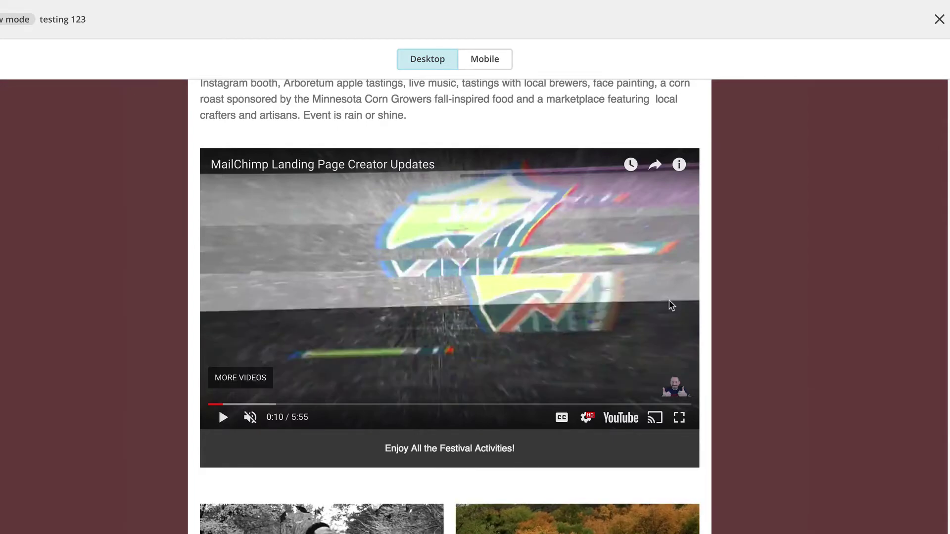
click(686, 405)
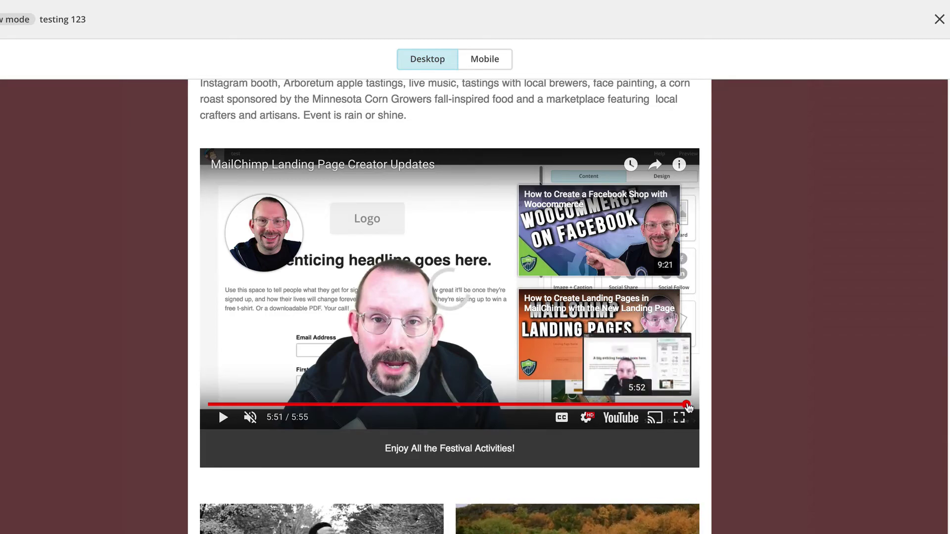
click(688, 409)
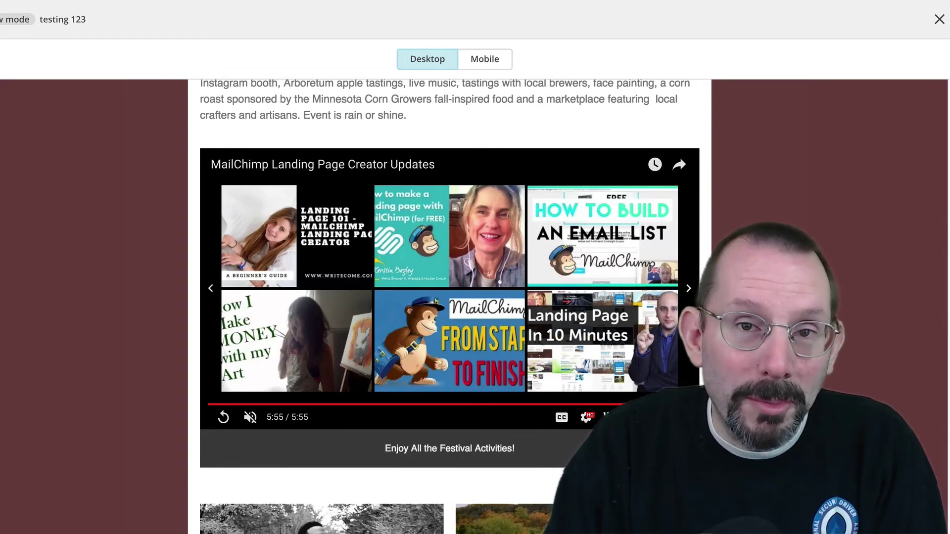
Exit preview mode to return to the page editor
click(939, 19)
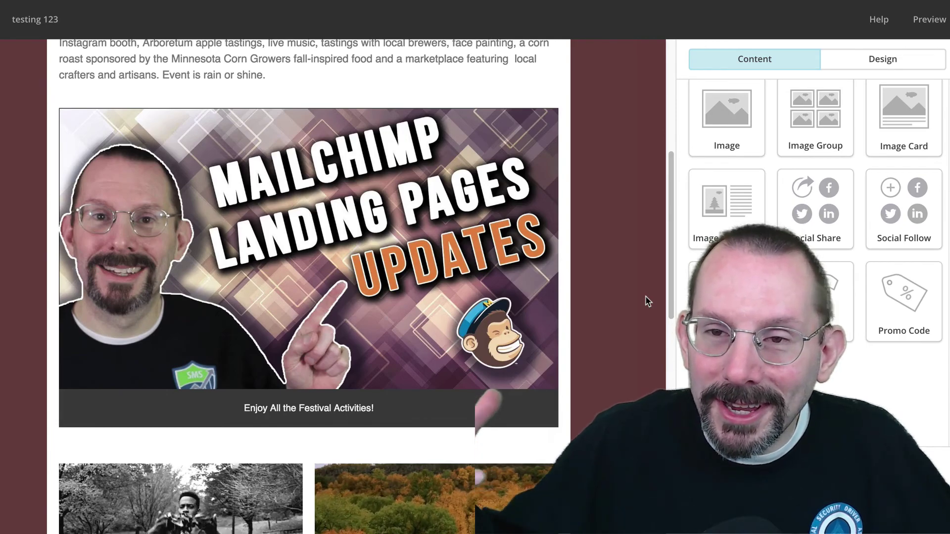